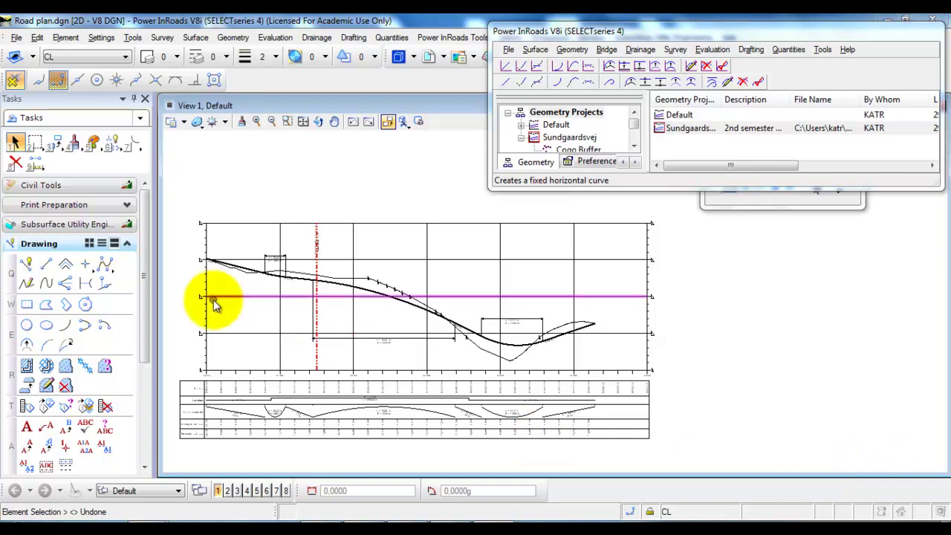
Examine the existing road profile, including its gradients, vertical curves, terrain line and the annotation rows for terrain and road levels.
scroll(221, 281, up, 3)
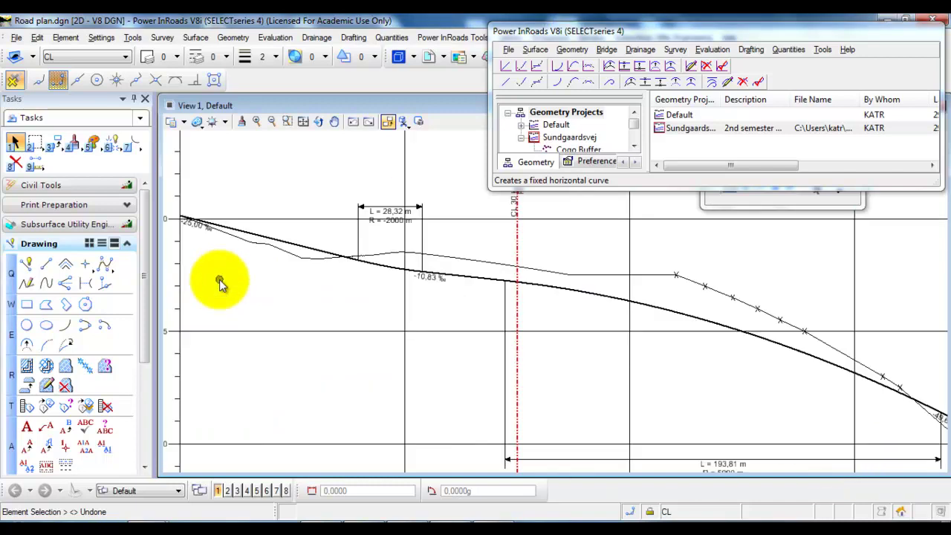
scroll(251, 255, down, 2)
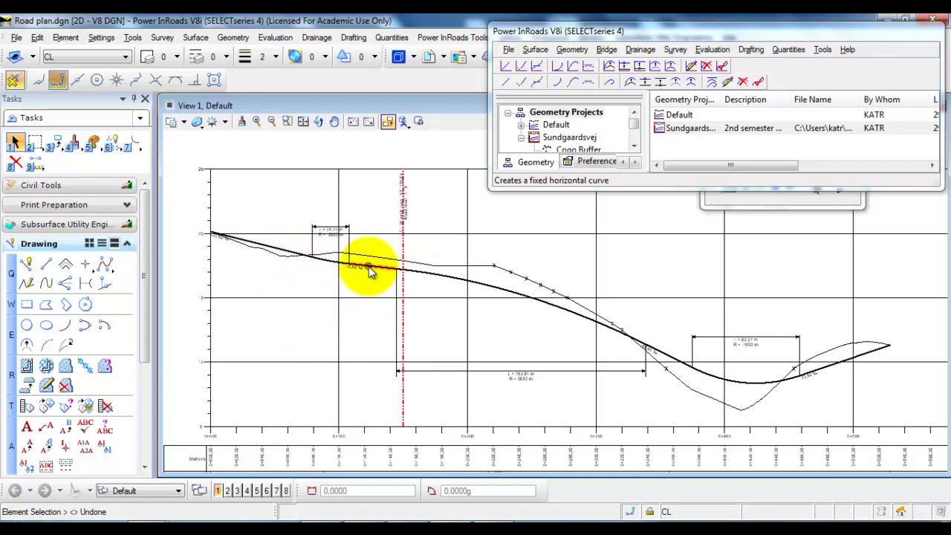
mouse_move(409, 277)
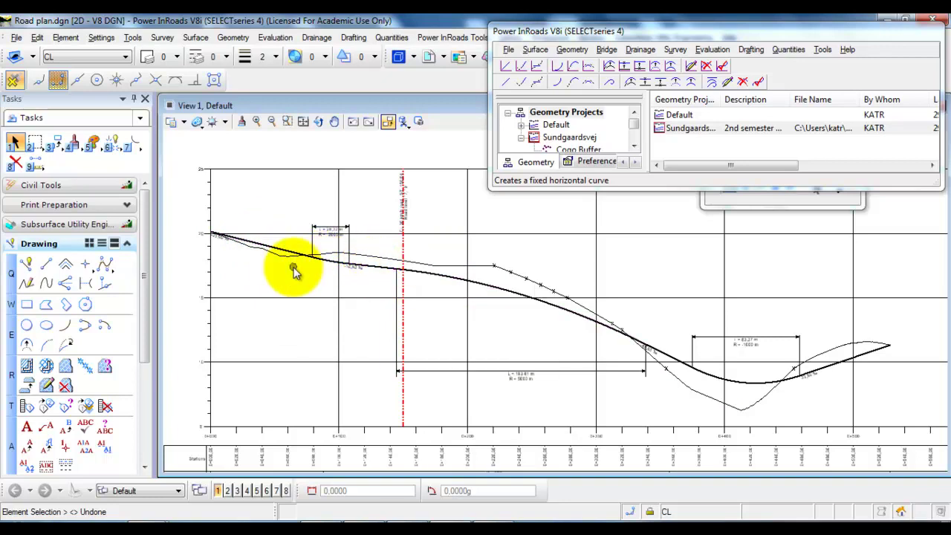
scroll(354, 275, up, 2)
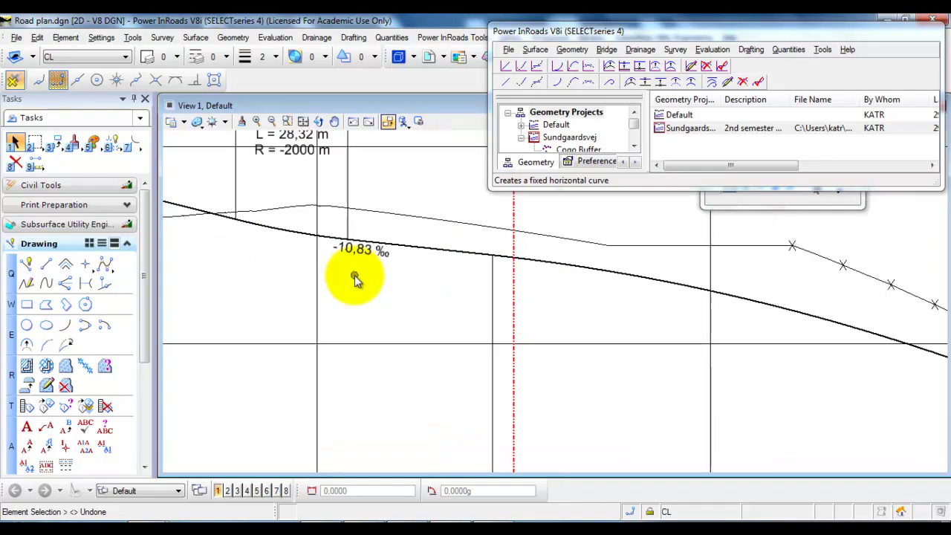
scroll(325, 249, down, 2)
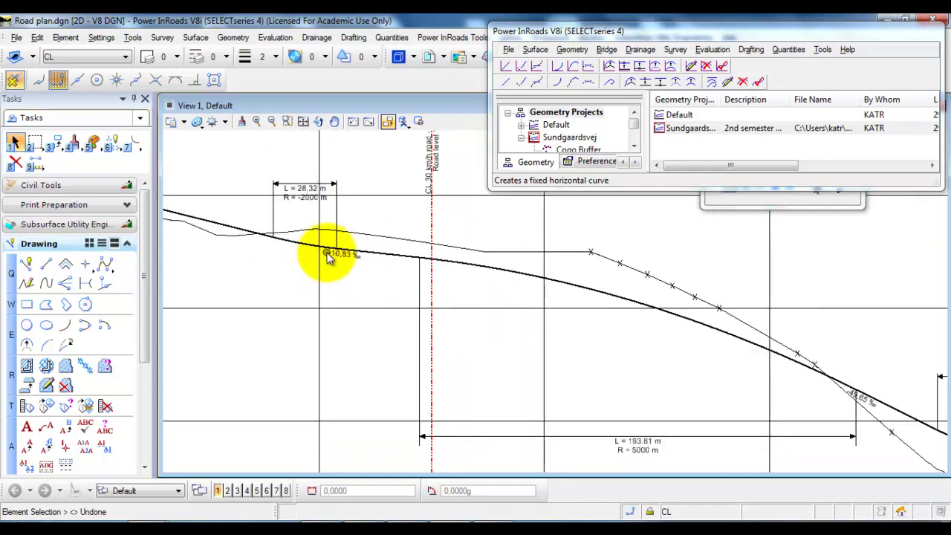
scroll(286, 199, down, 3)
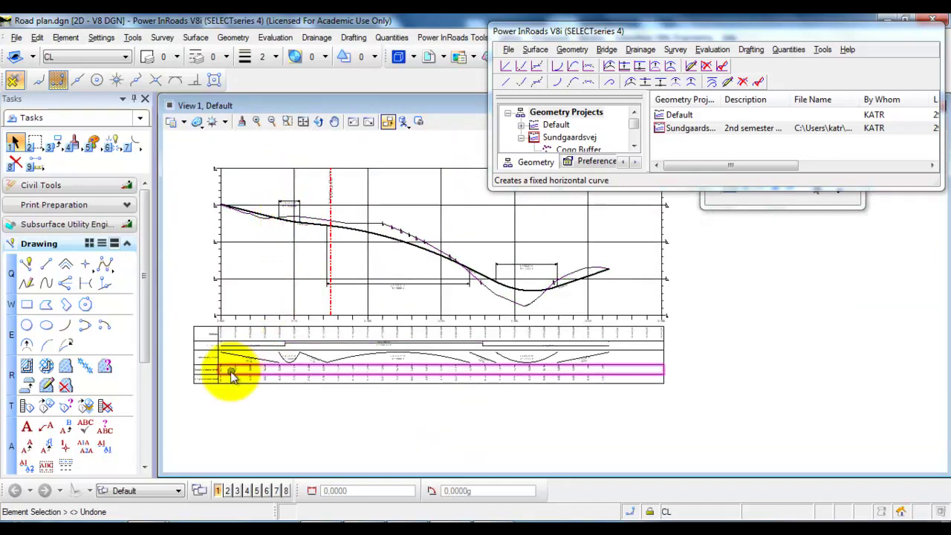
scroll(230, 376, up, 4)
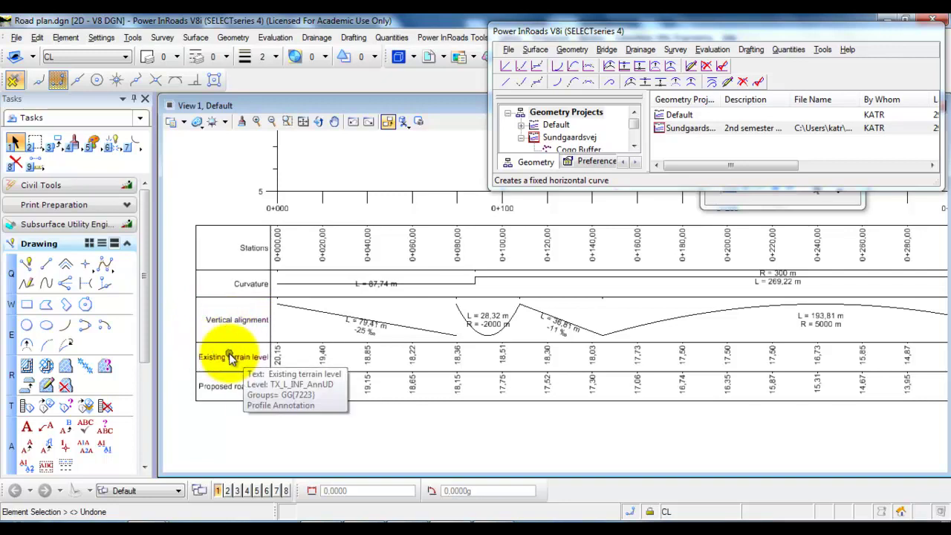
scroll(222, 386, down, 2)
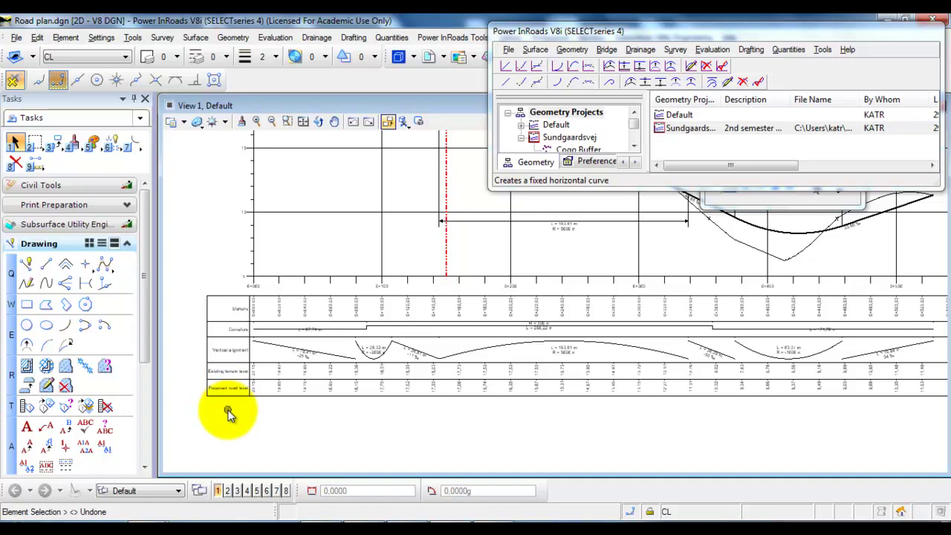
scroll(228, 414, down, 2)
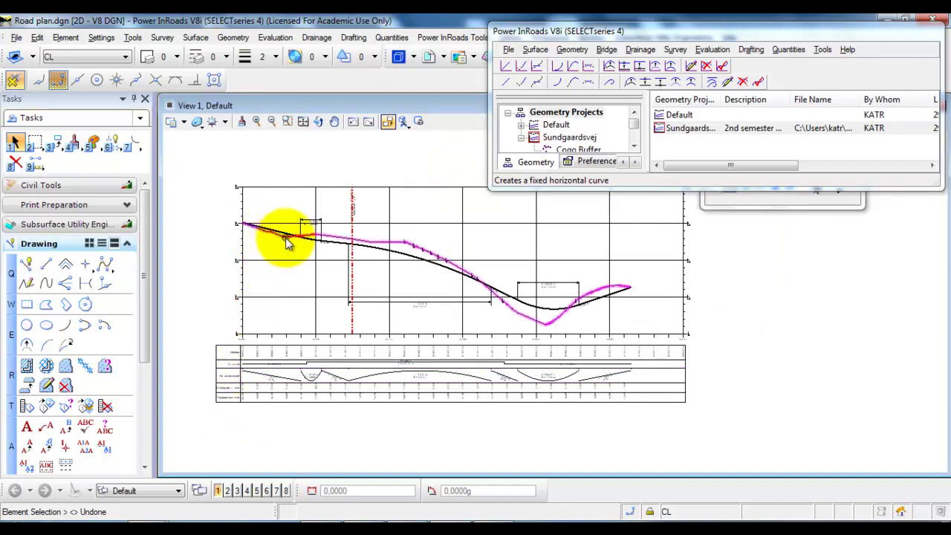
mouse_move(349, 248)
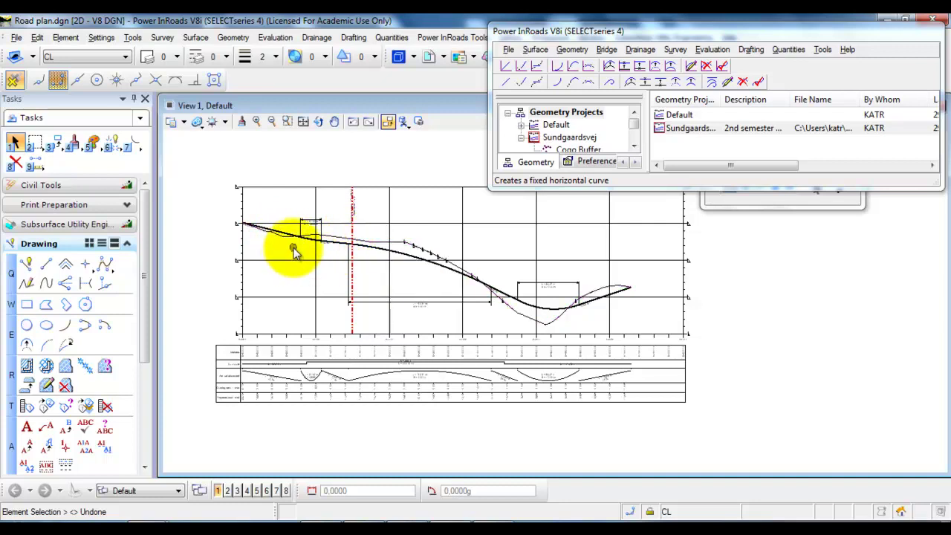
Open the terrain model Existing DTM_Sundgaardsvej.dtm from the project's INR\DTM folder.
click(509, 50)
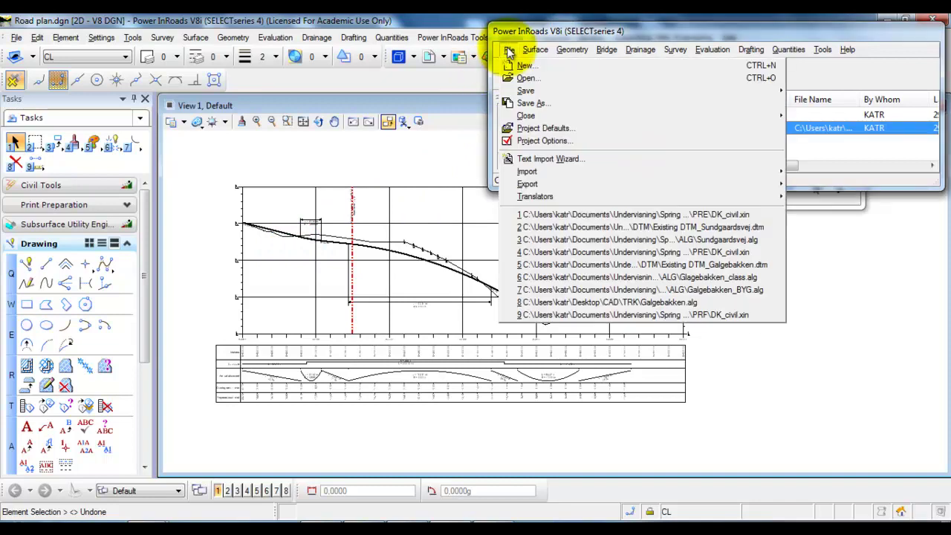
click(524, 76)
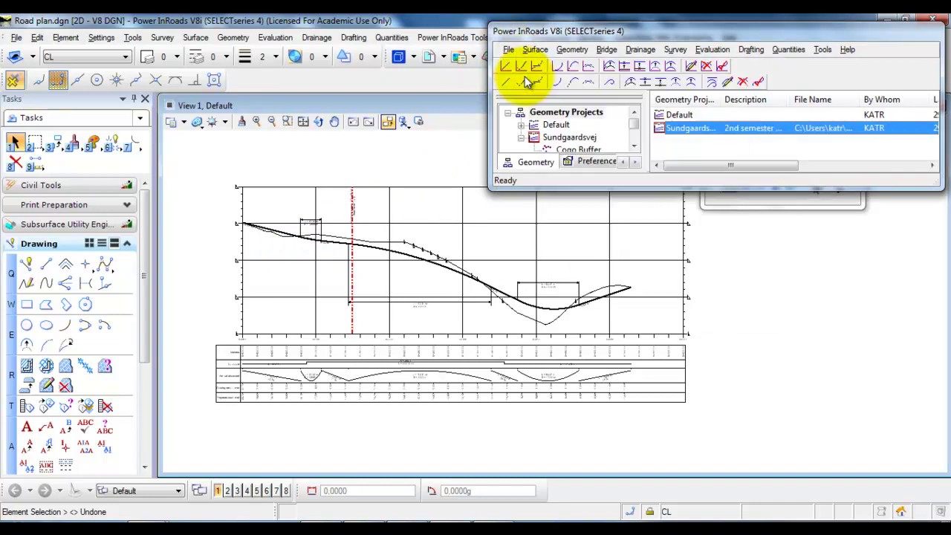
drag(563, 23, 327, 93)
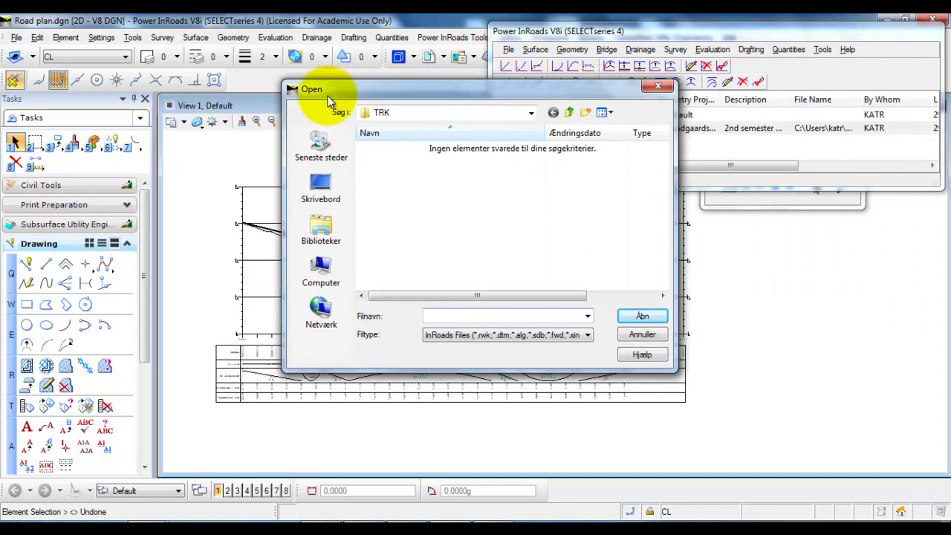
click(569, 113)
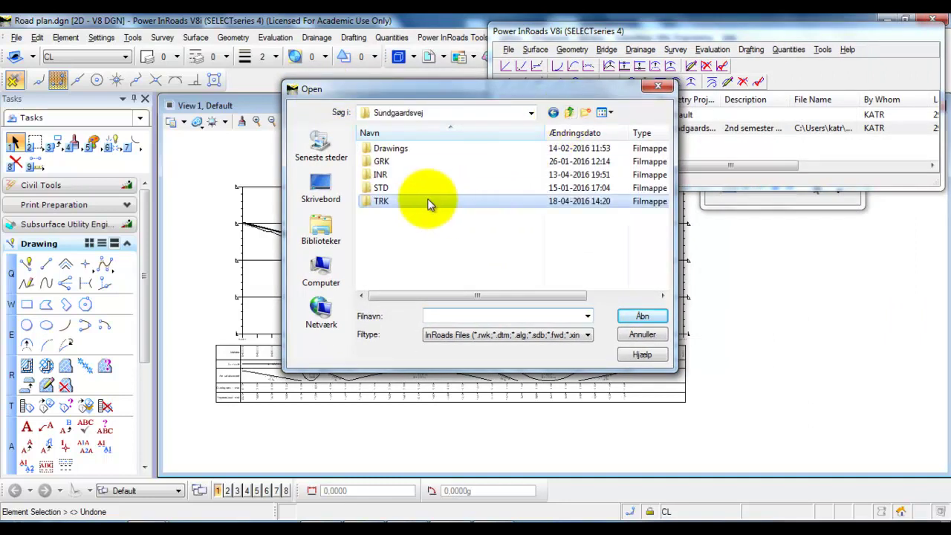
double_click(418, 176)
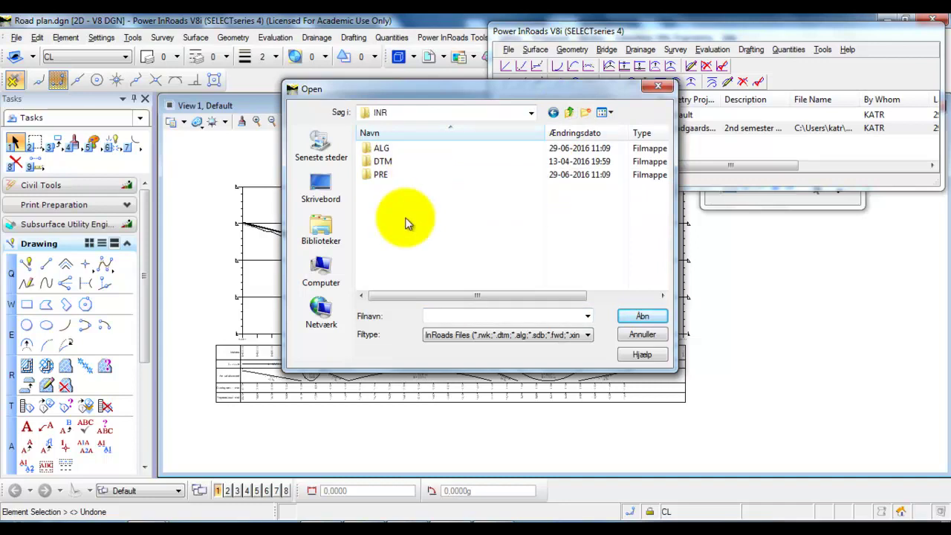
double_click(386, 163)
click(380, 153)
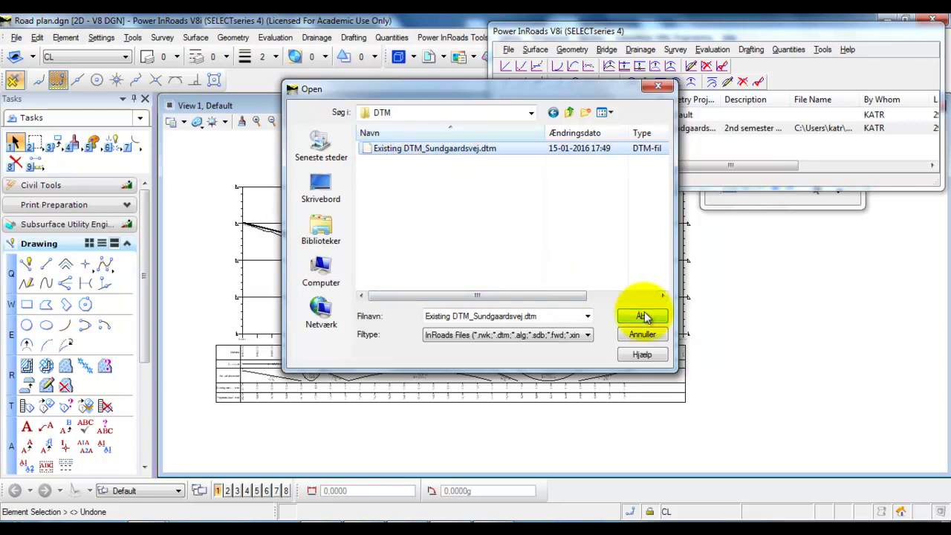
Open the preference file DK_civil.xin from the PRE folder and finish loading project files.
click(569, 113)
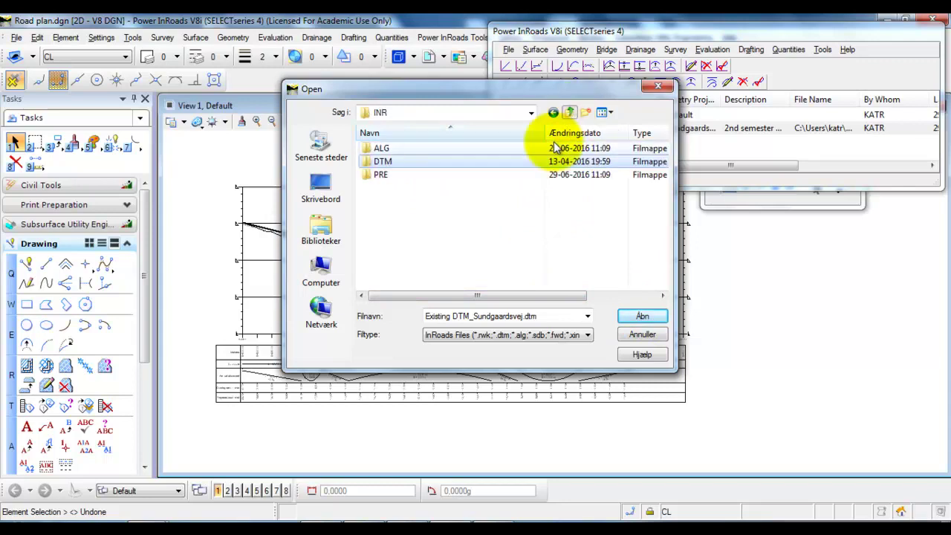
double_click(386, 174)
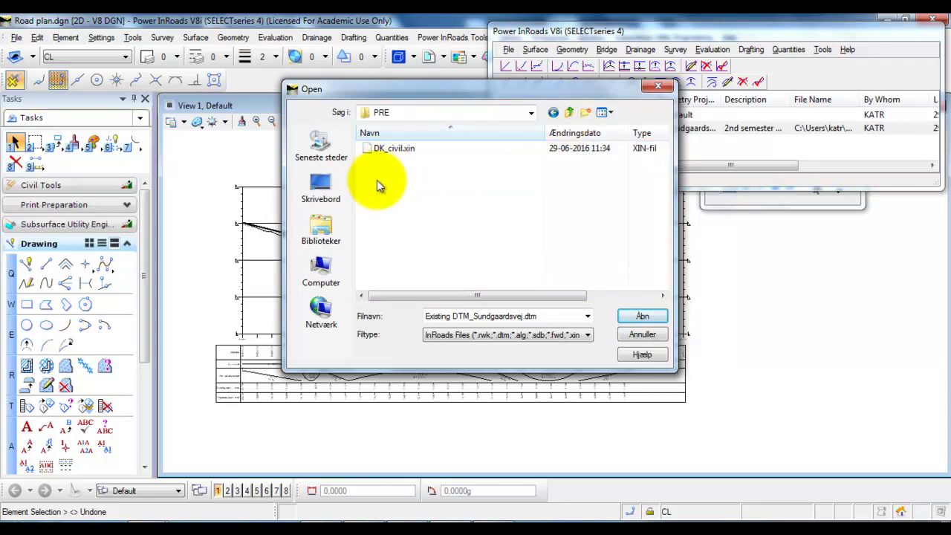
click(389, 148)
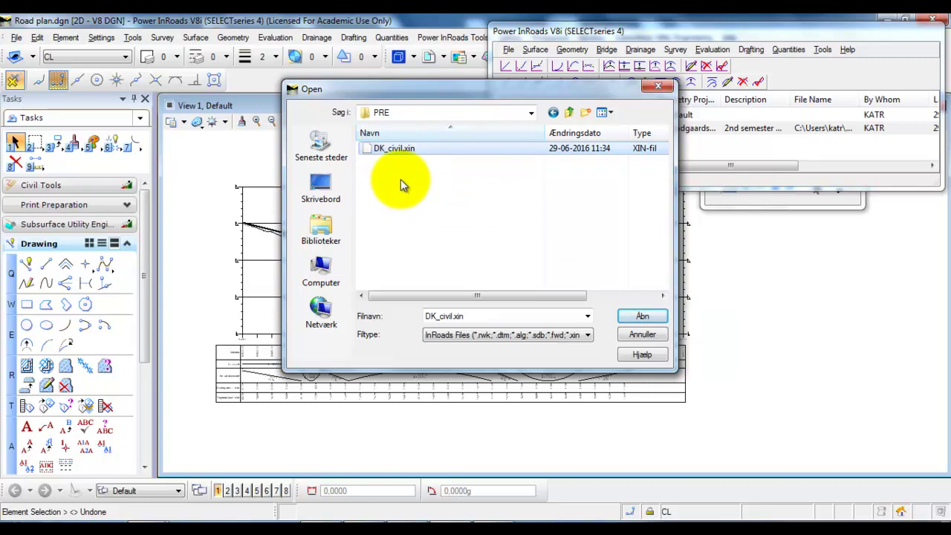
key(Return)
scroll(357, 311, down, 4)
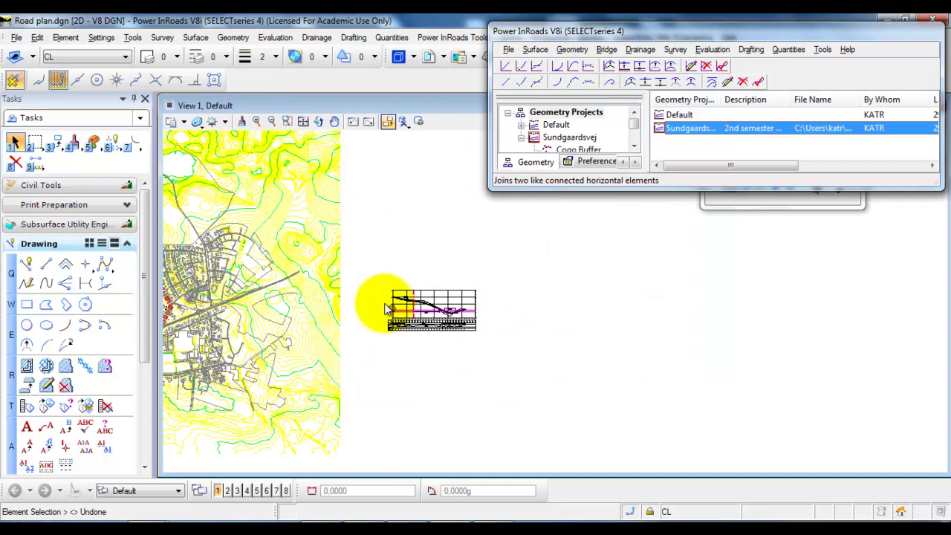
scroll(555, 344, down, 2)
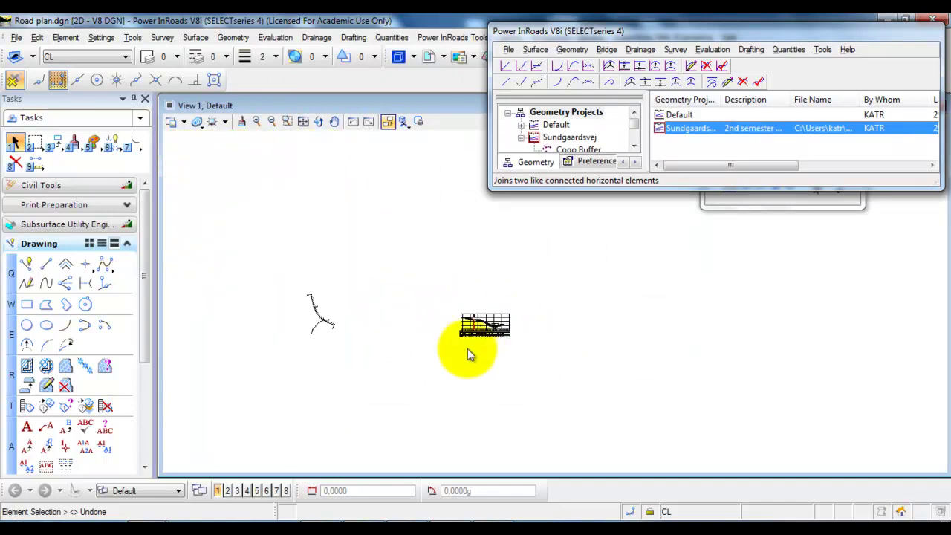
scroll(319, 318, up, 5)
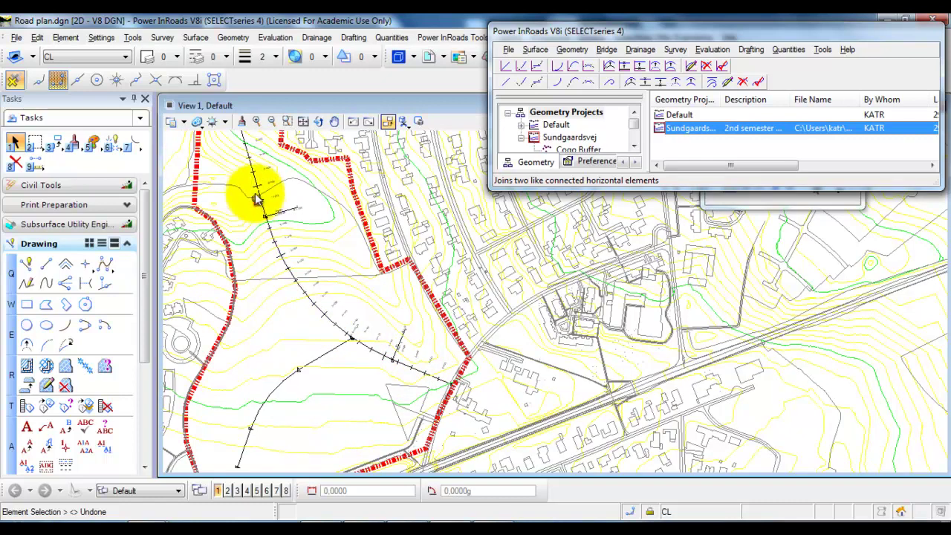
scroll(257, 342, down, 2)
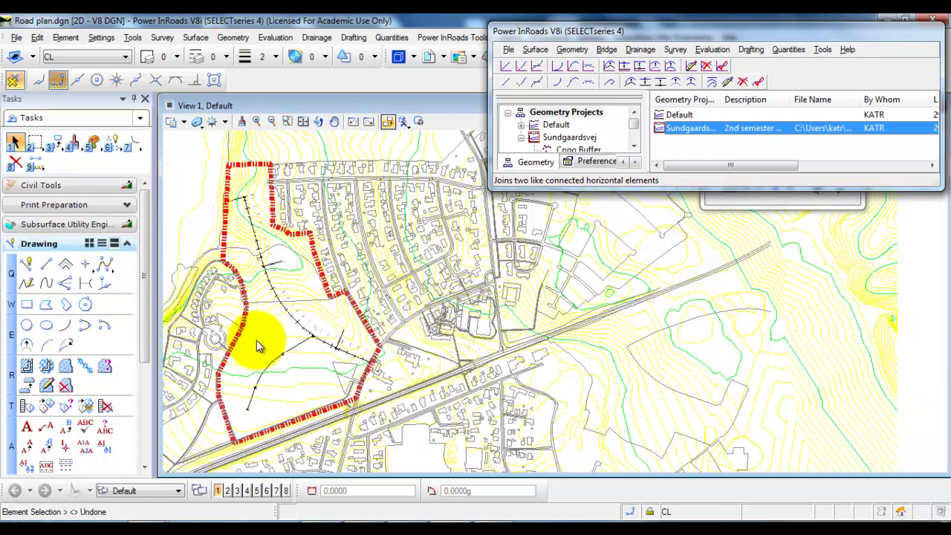
scroll(257, 340, down, 3)
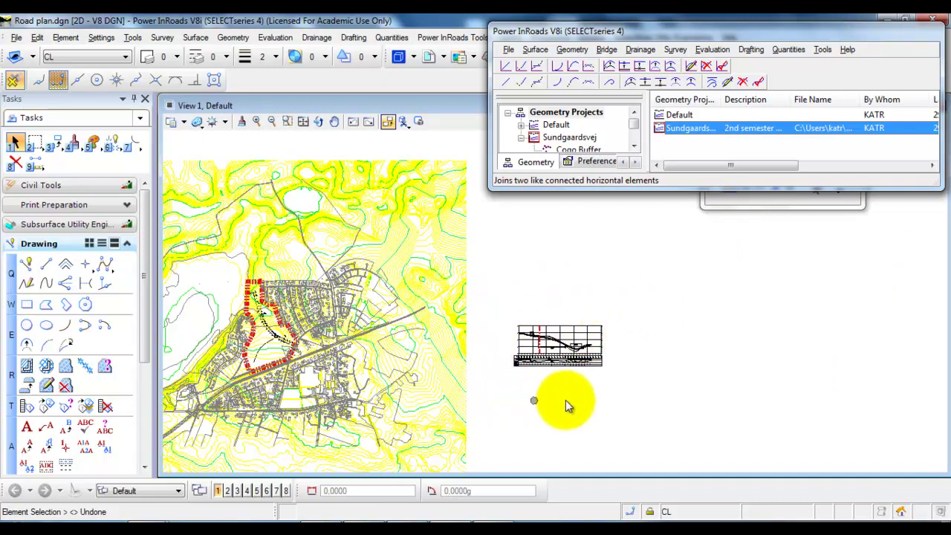
Create a circular vertical alignment named 50 km/h road_02 under the 50 km/h road horizontal alignment, with the description 2nd semester project.
drag(563, 191, 562, 253)
click(535, 175)
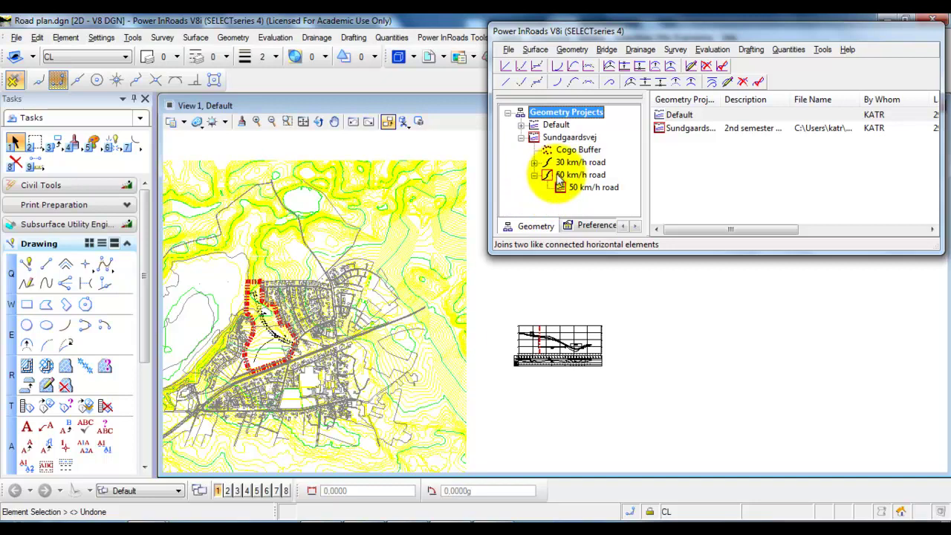
click(559, 177)
right_click(559, 175)
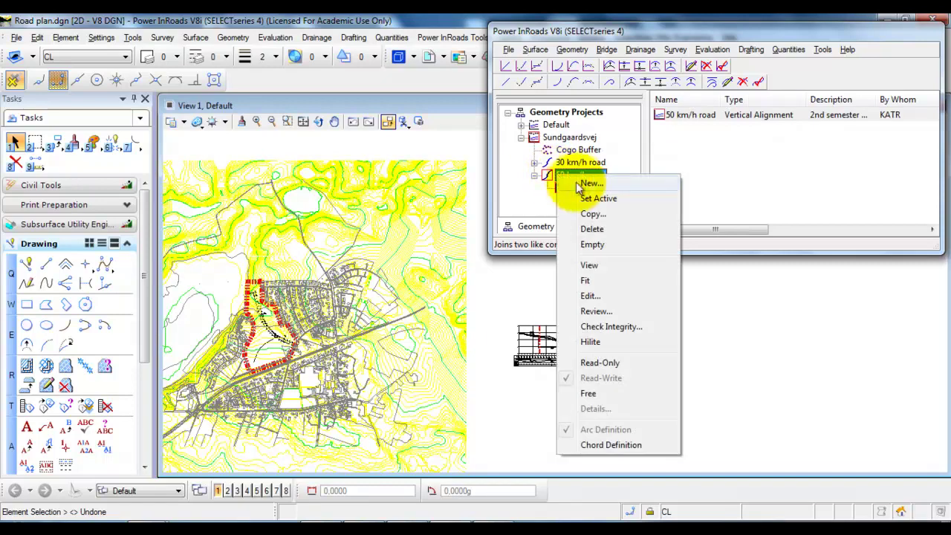
click(588, 183)
click(576, 173)
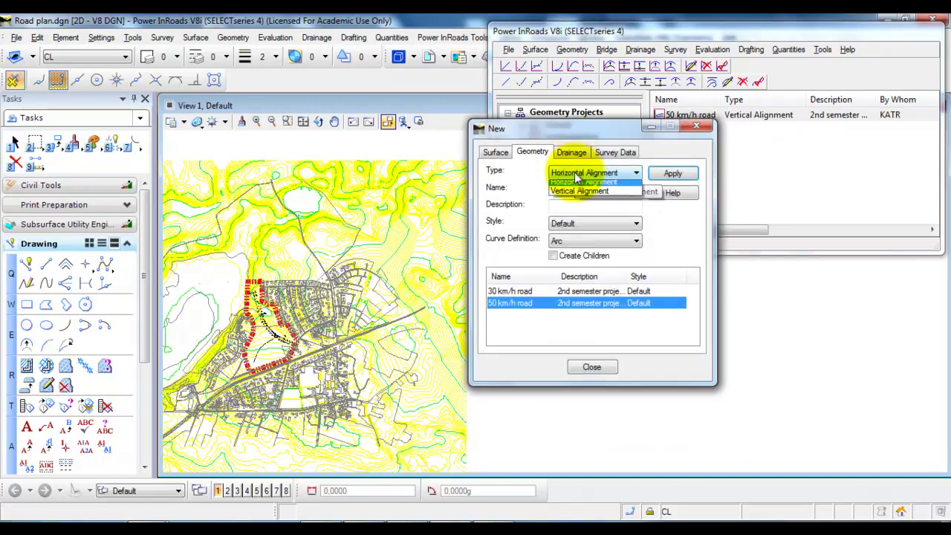
click(576, 204)
click(573, 191)
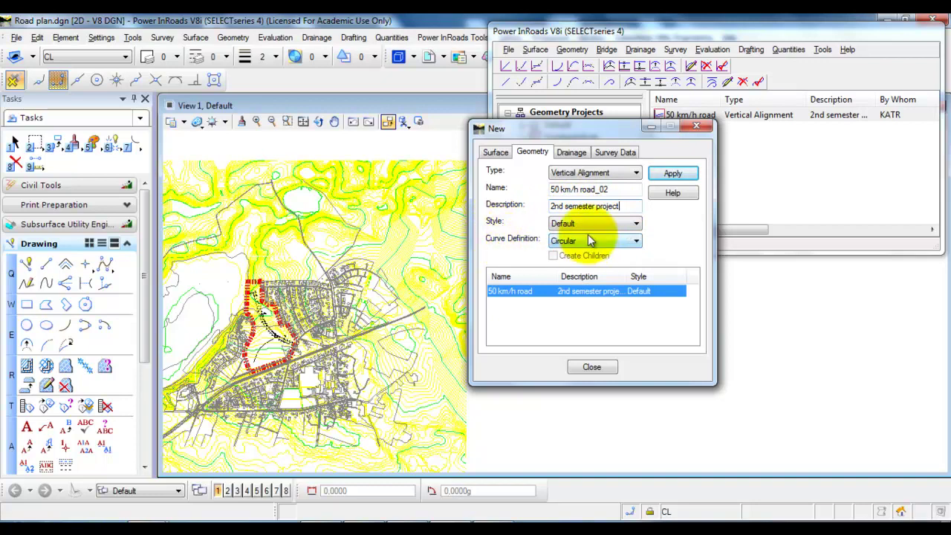
click(669, 173)
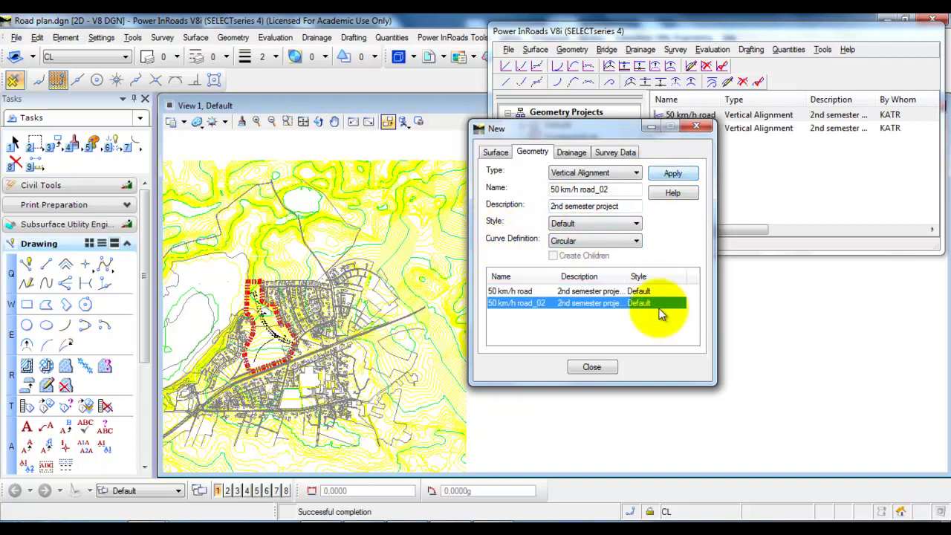
click(697, 127)
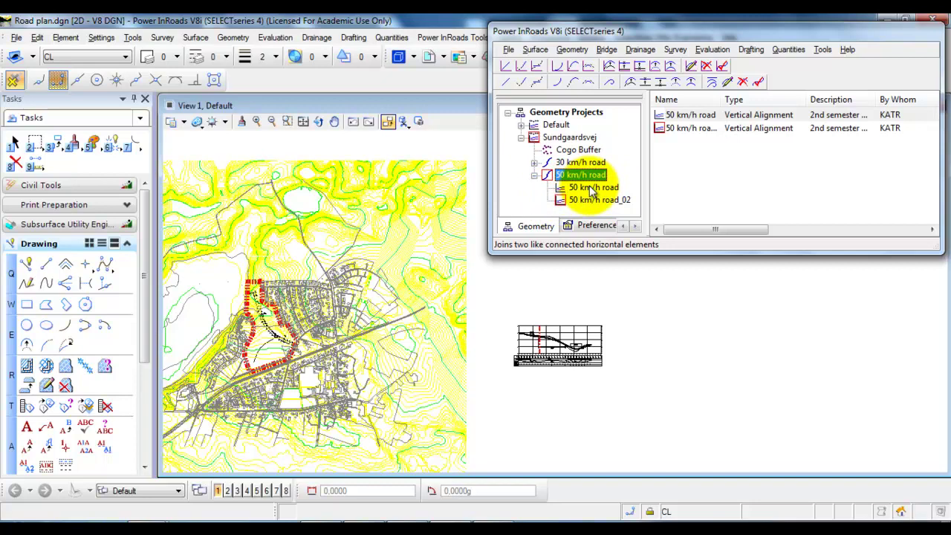
Start creating a profile for the 50 km/h road with only the Existing DTM surface included.
click(610, 374)
scroll(565, 379, up, 5)
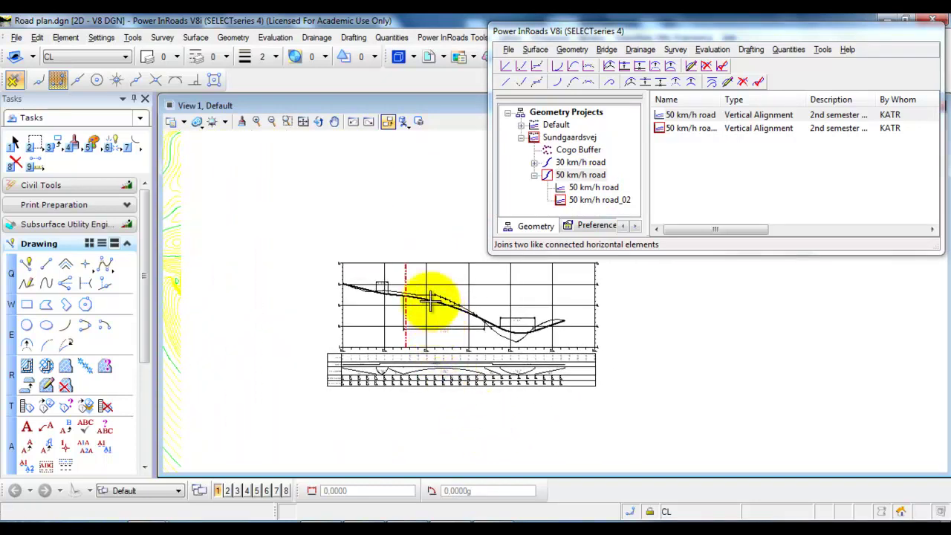
scroll(287, 354, down, 2)
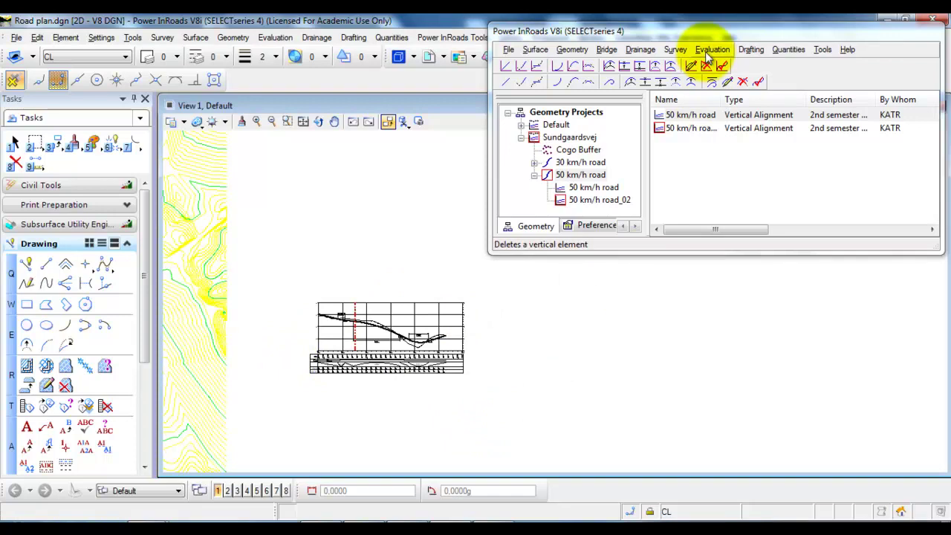
click(710, 51)
mouse_move(707, 68)
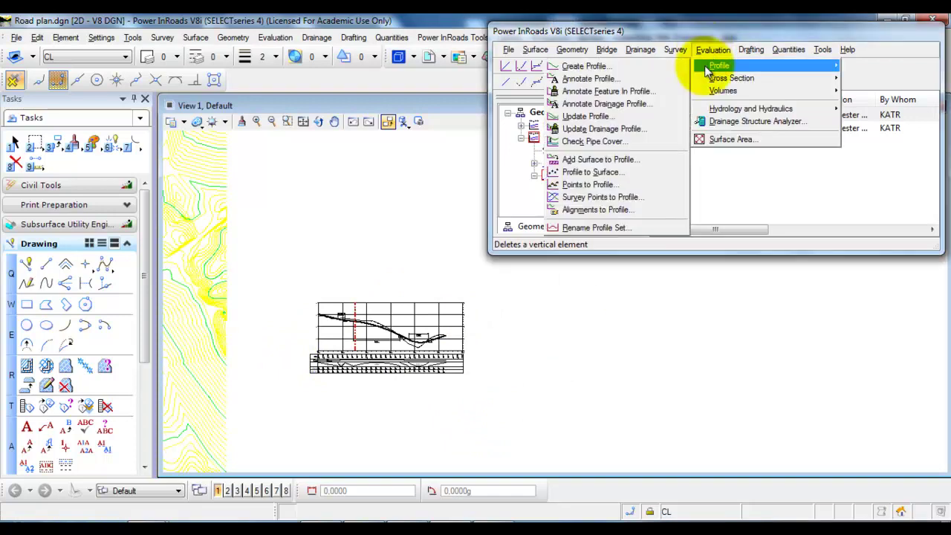
click(650, 70)
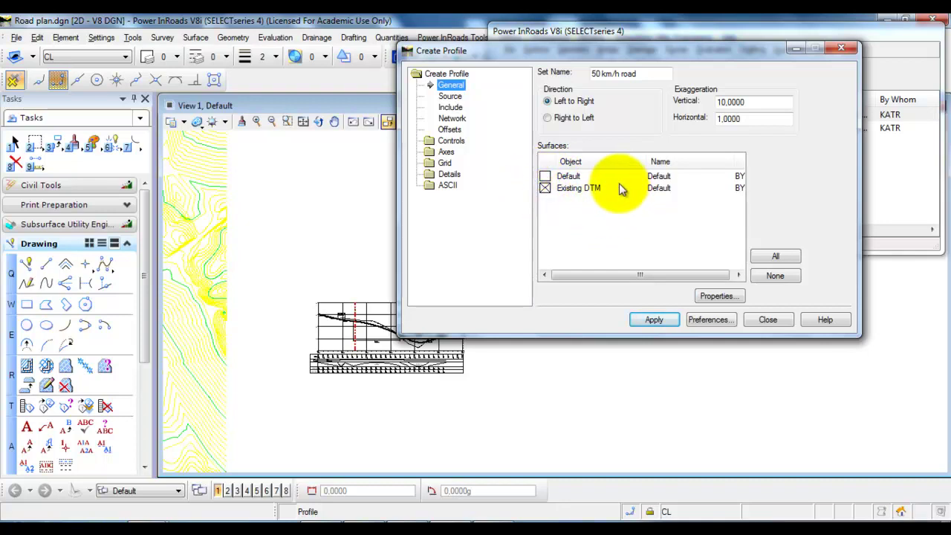
click(545, 188)
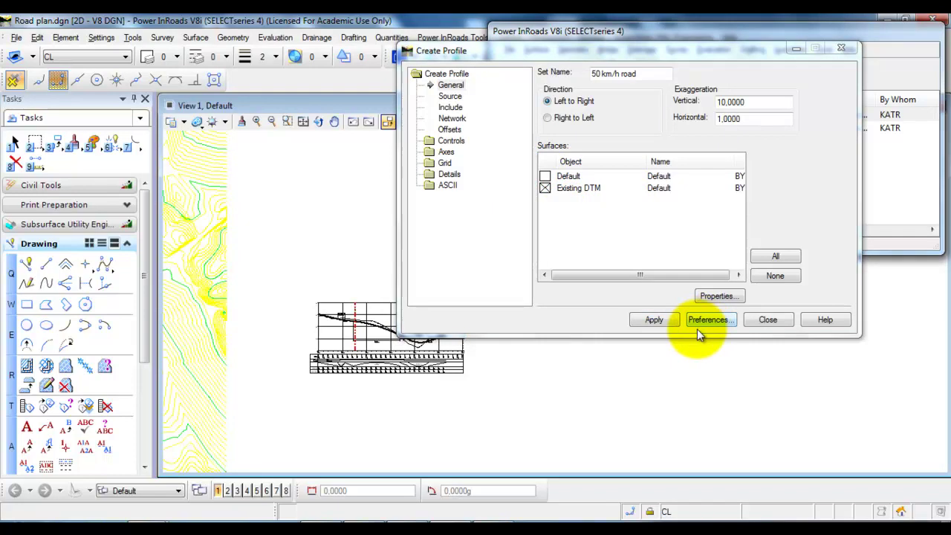
Load the 1:01000 preference for the new profile.
click(705, 320)
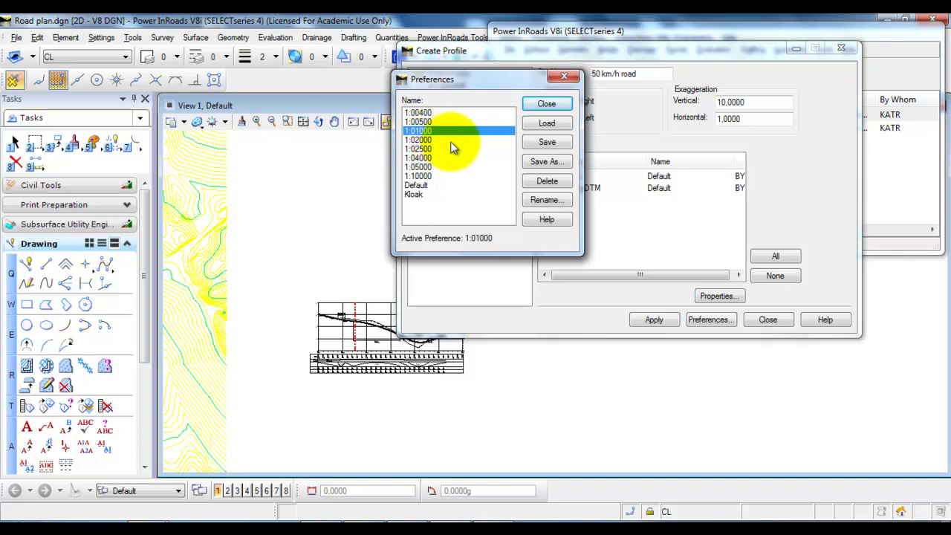
click(565, 126)
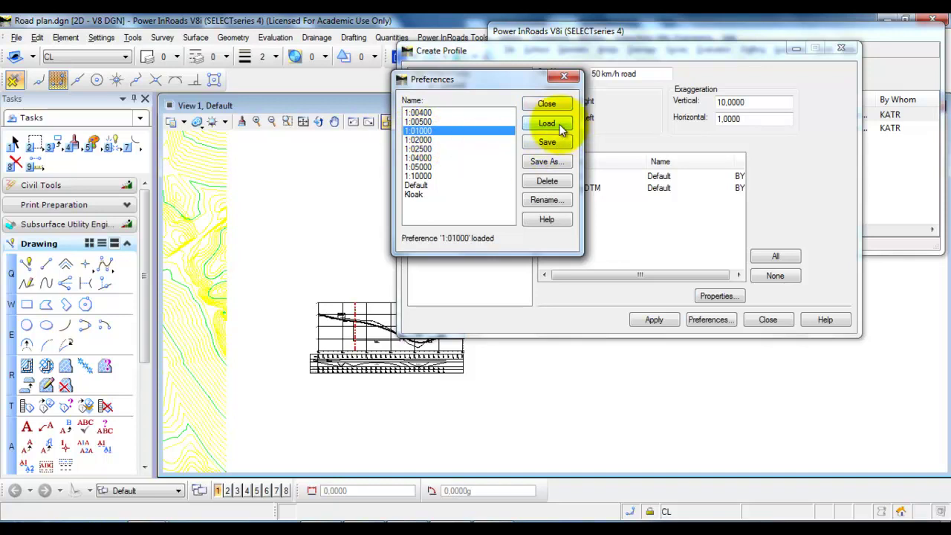
click(564, 77)
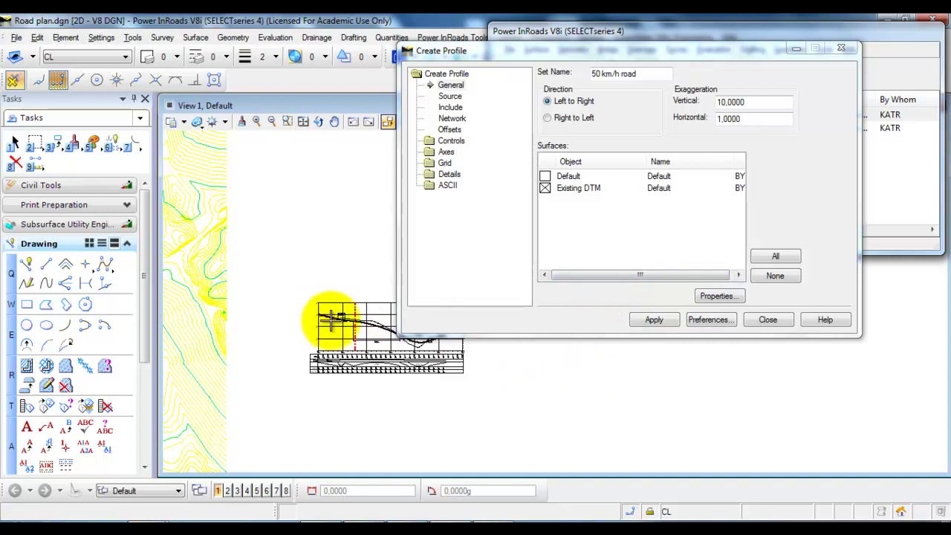
Generate the terrain profile in the empty drawing area beside the existing road profile and compare it with that profile.
click(653, 320)
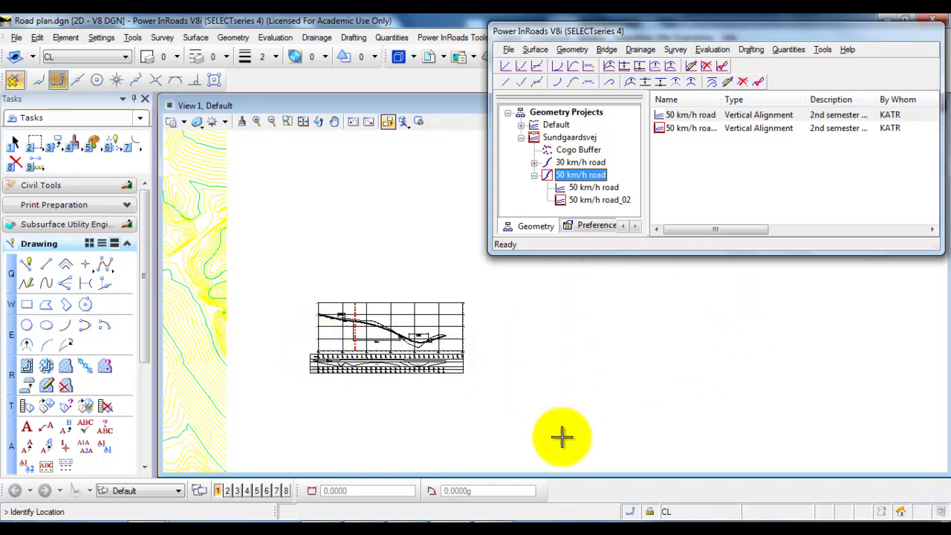
click(550, 365)
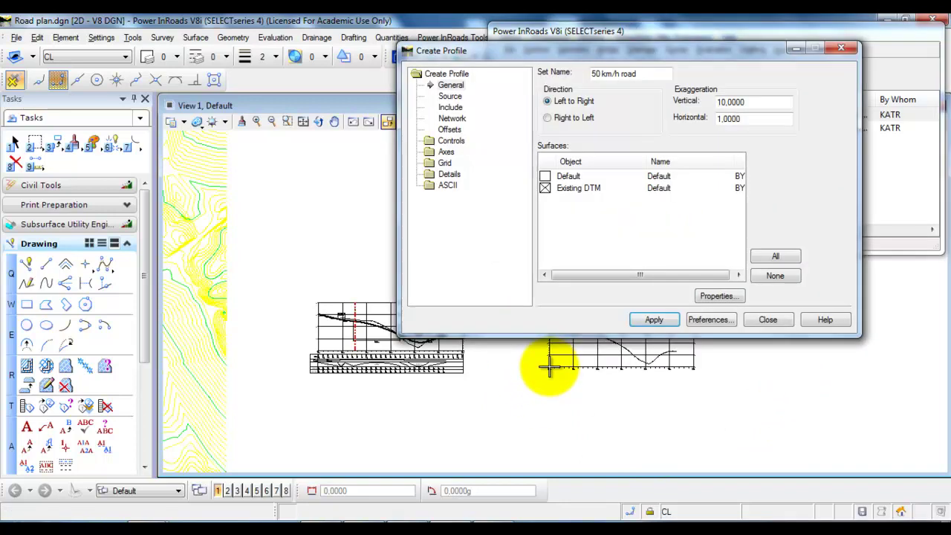
middle_drag(553, 371, 503, 397)
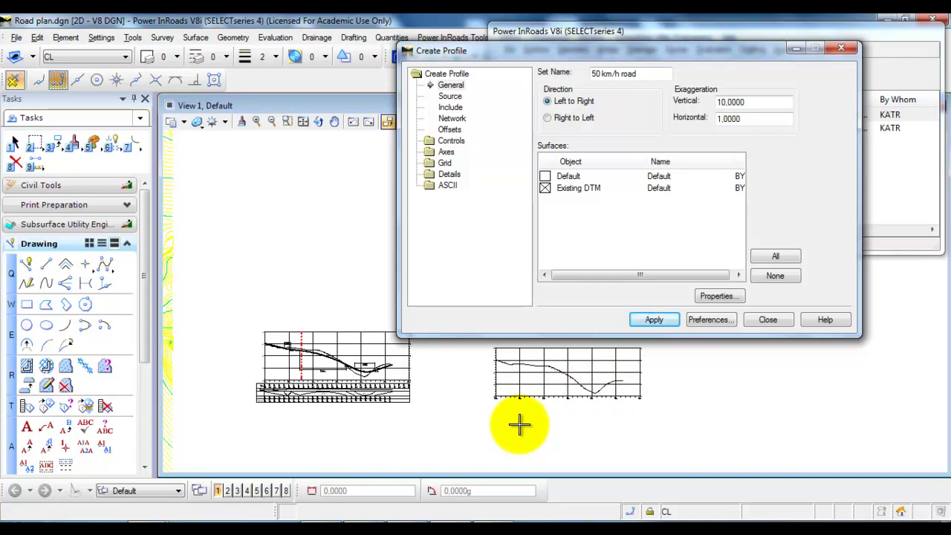
scroll(303, 347, up, 5)
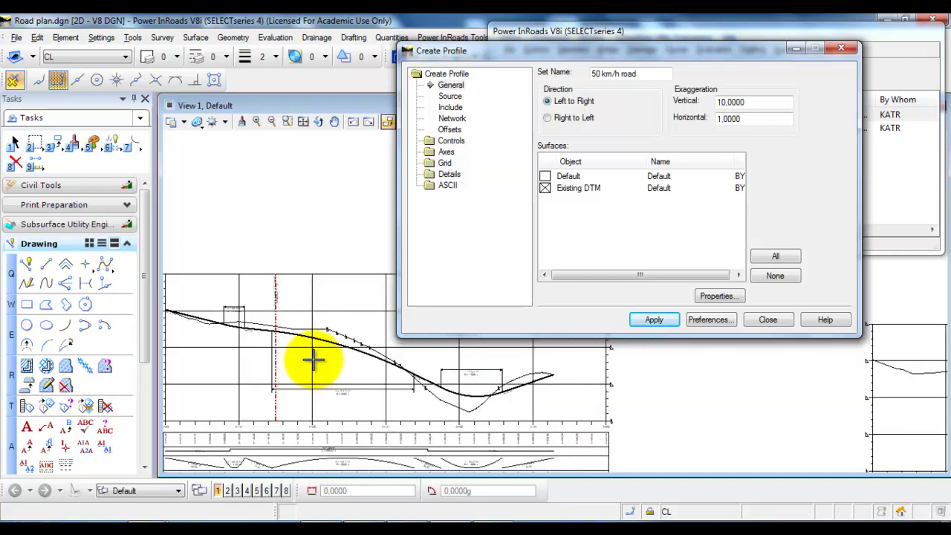
middle_drag(269, 339, 355, 376)
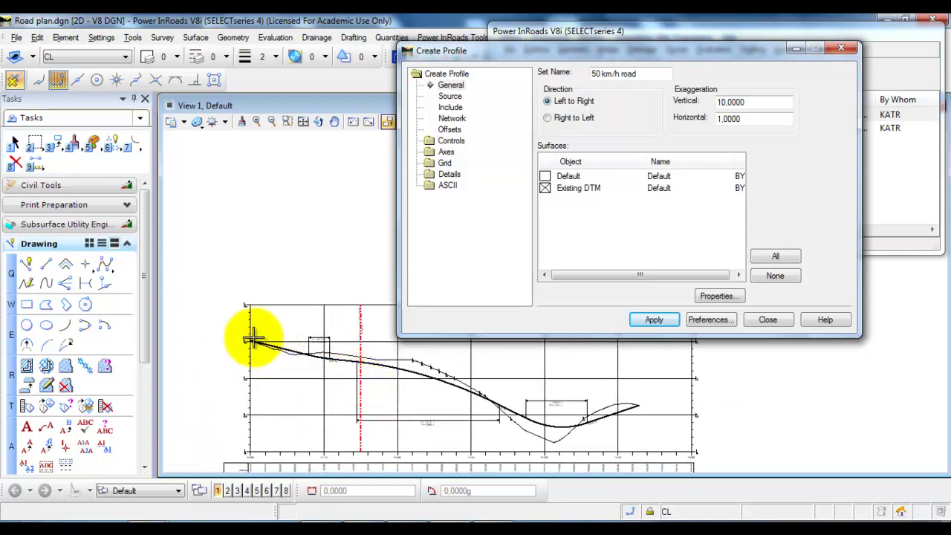